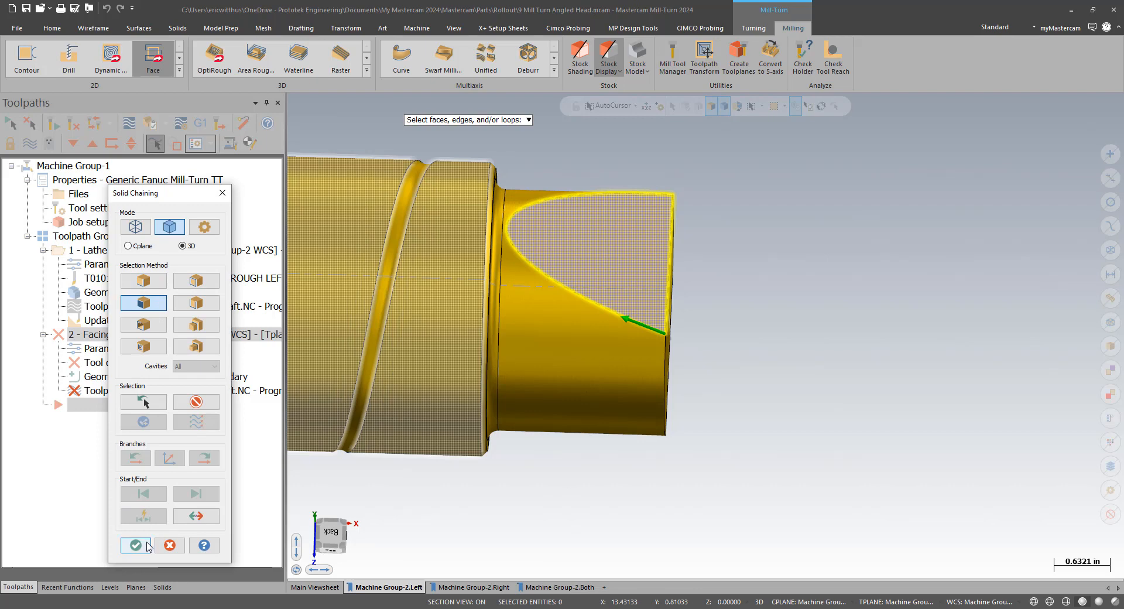
# Step: Assign the 3/8 FLAT ENDMILL to the facing toolpath and request an angled head for it
pyautogui.click(114, 156)
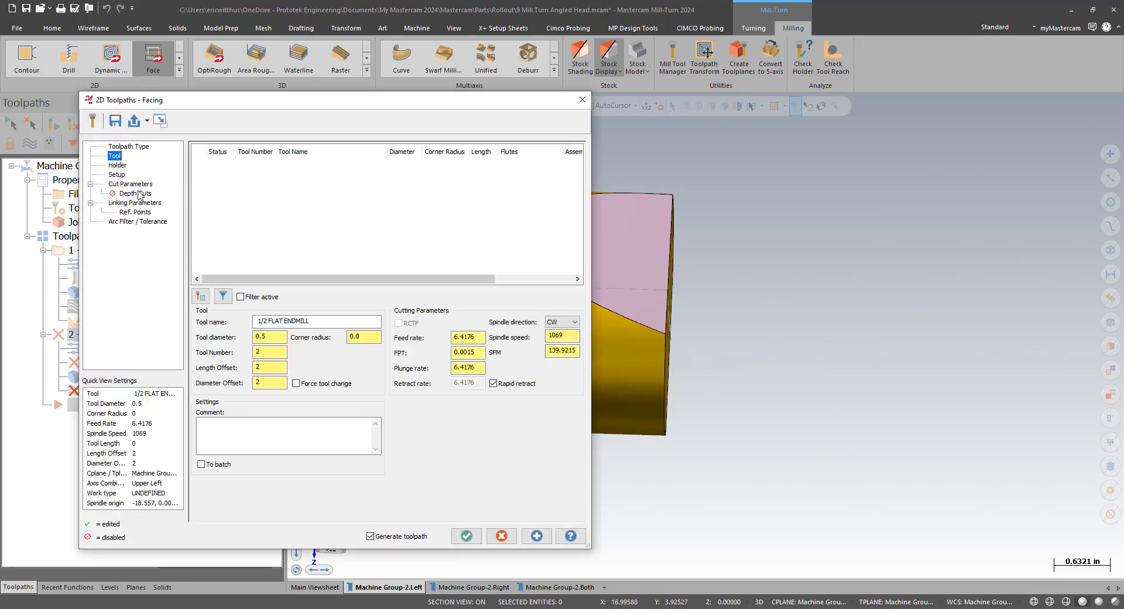
pyautogui.click(199, 296)
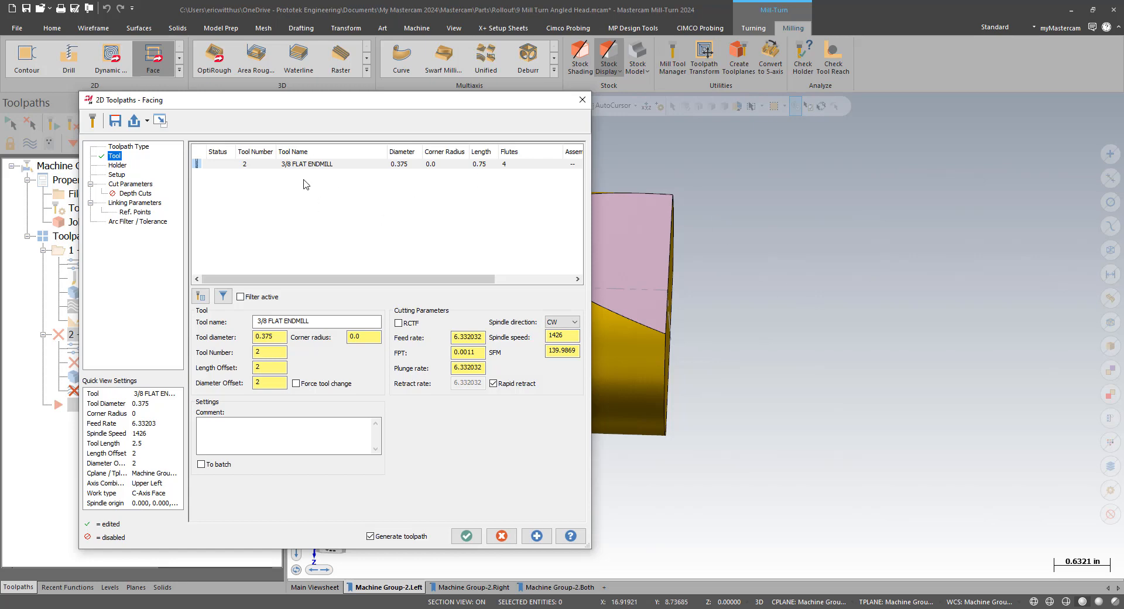
pyautogui.rightClick(321, 188)
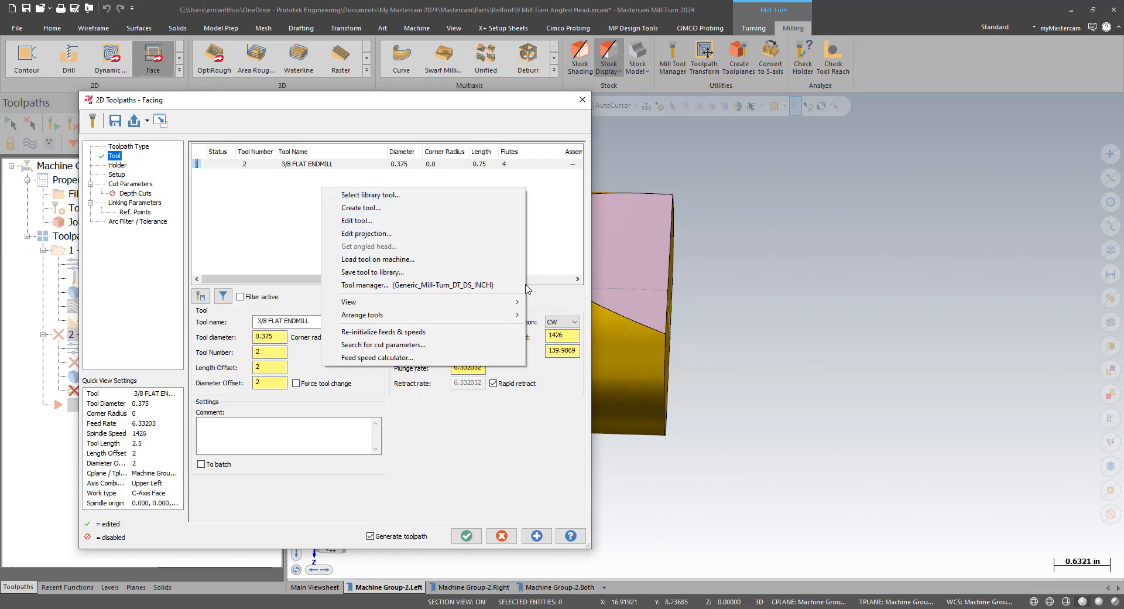
pyautogui.rightClick(314, 166)
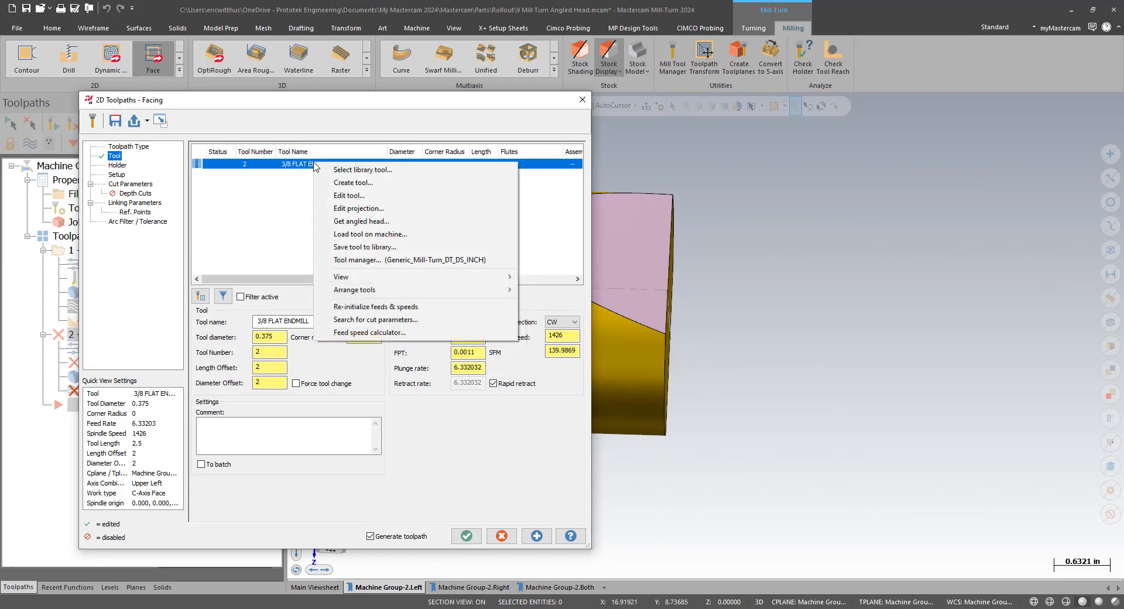
pyautogui.click(391, 222)
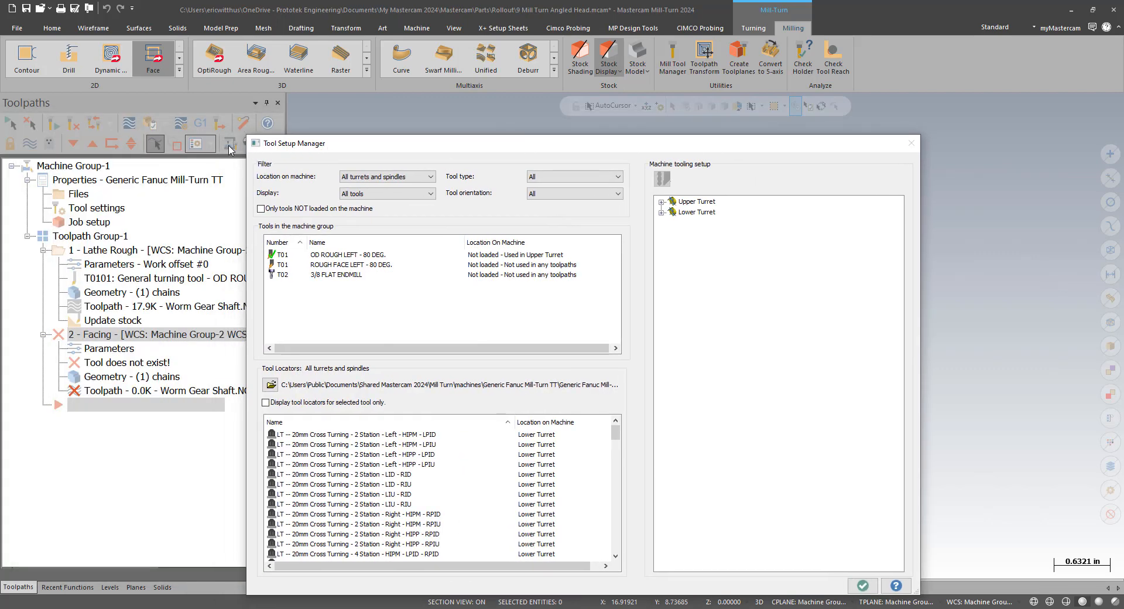
# Step: Mount the UT -- ER32 Live Aggregate locator at Index 2 of the upper turret and load the 3/8 FLAT ENDMILL into its Station 1
pyautogui.moveTo(453, 148); pyautogui.dragTo(417, 107)
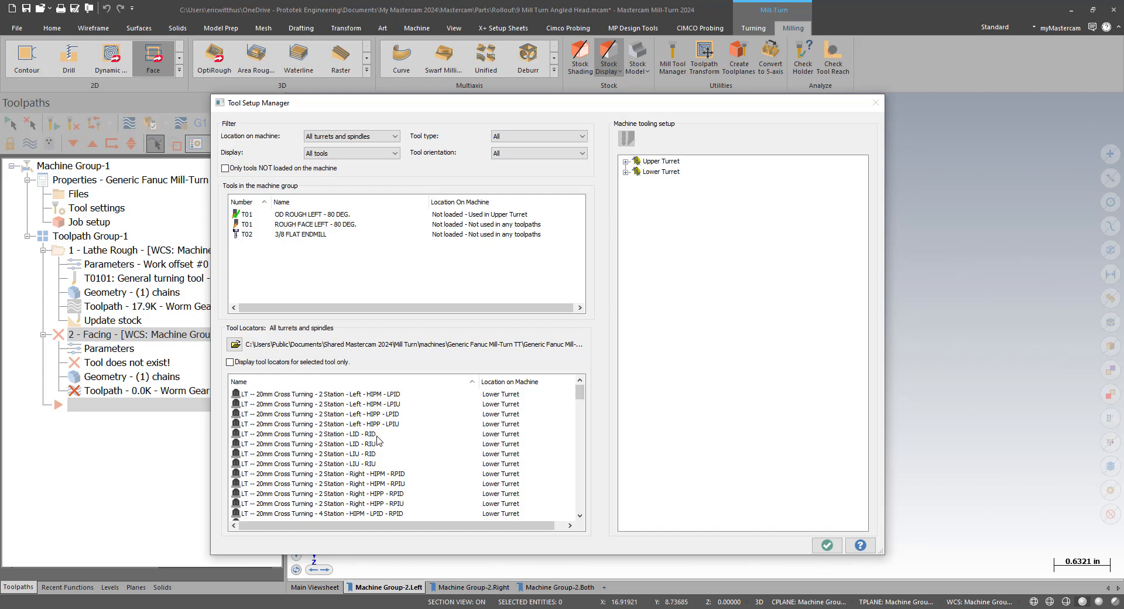
pyautogui.scroll(-6, 380, 437)
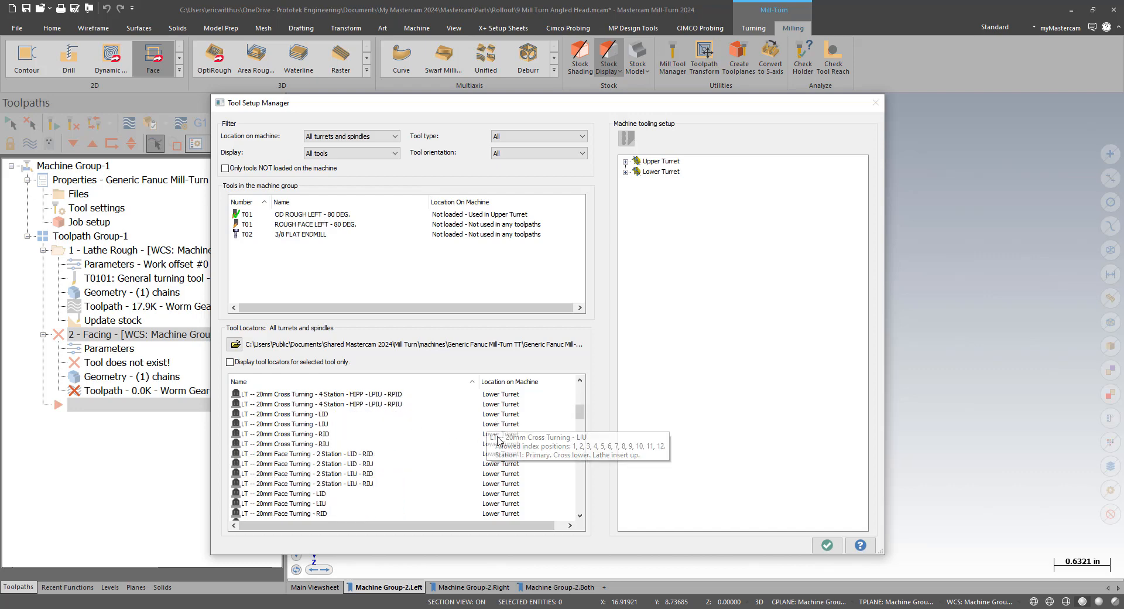
pyautogui.moveTo(581, 414); pyautogui.dragTo(581, 503)
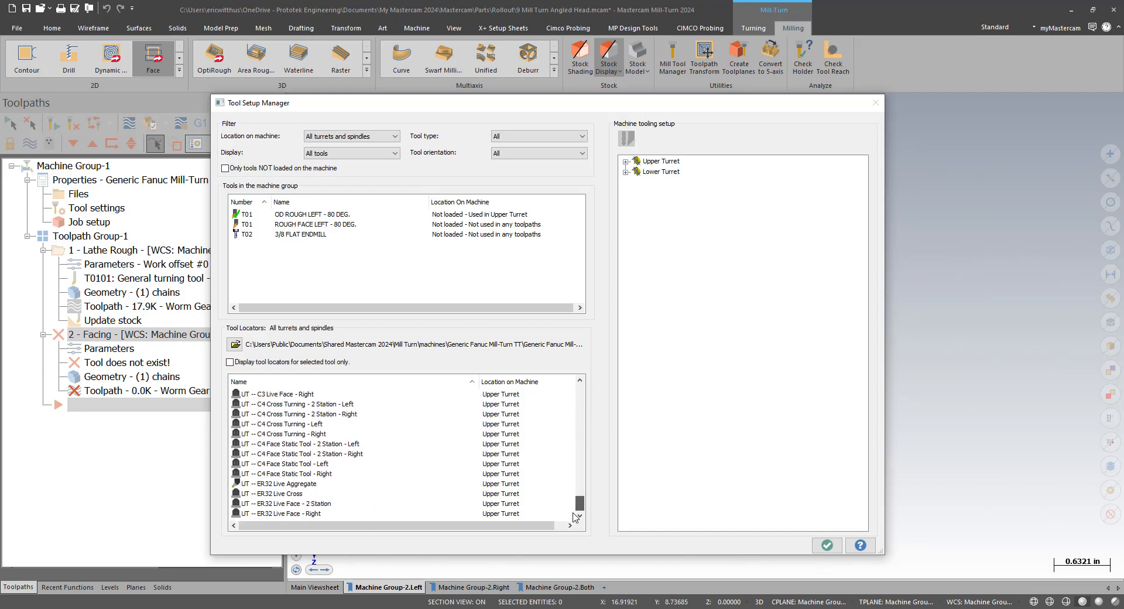
pyautogui.click(294, 485)
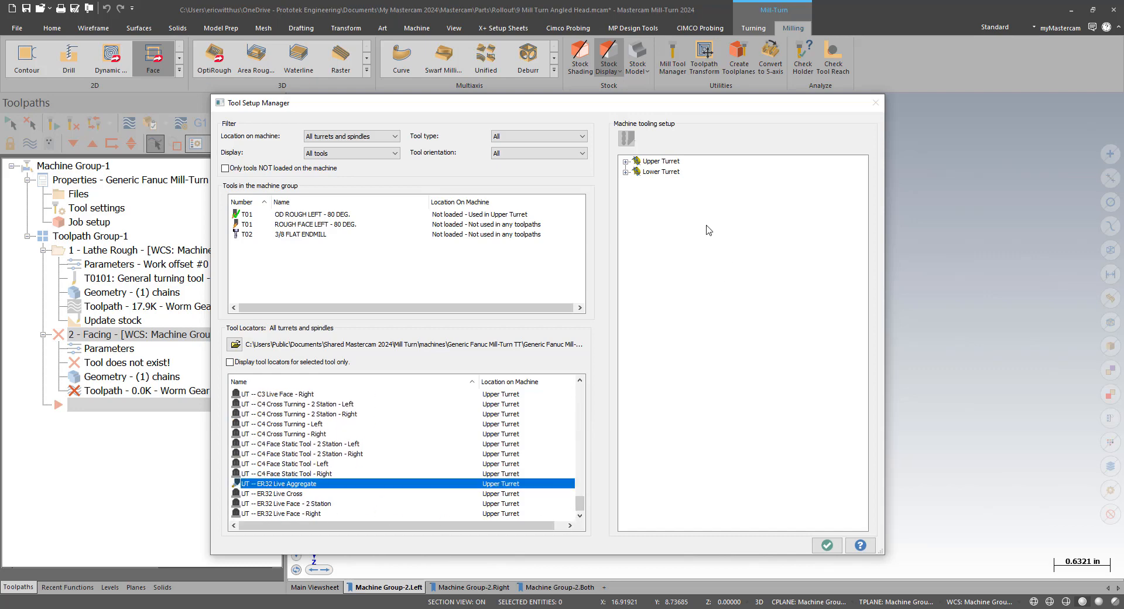
pyautogui.doubleClick(638, 167)
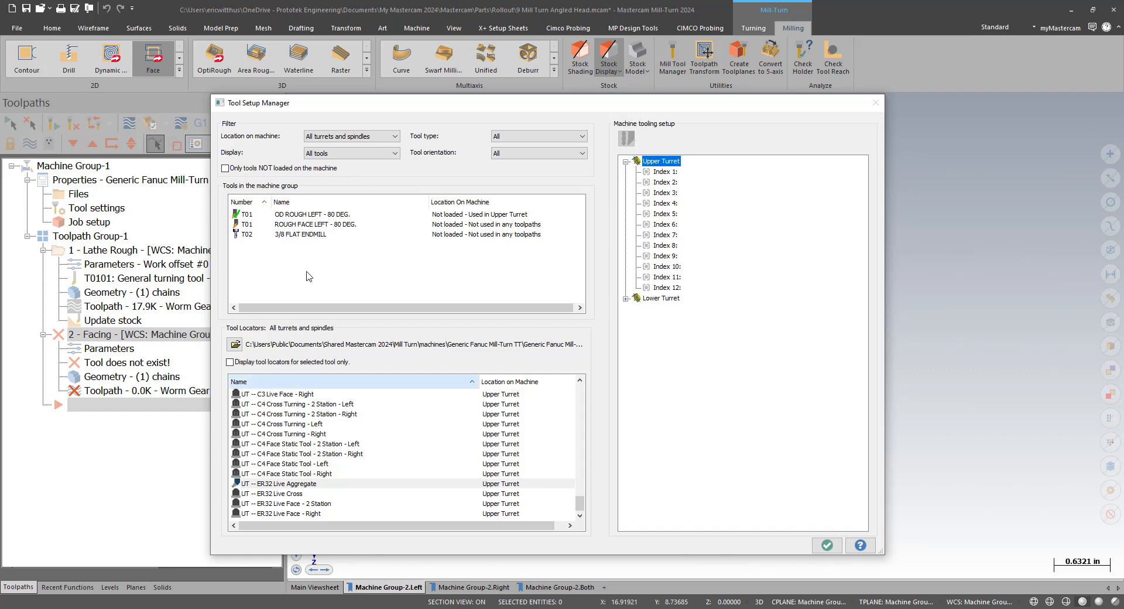
pyautogui.click(305, 236)
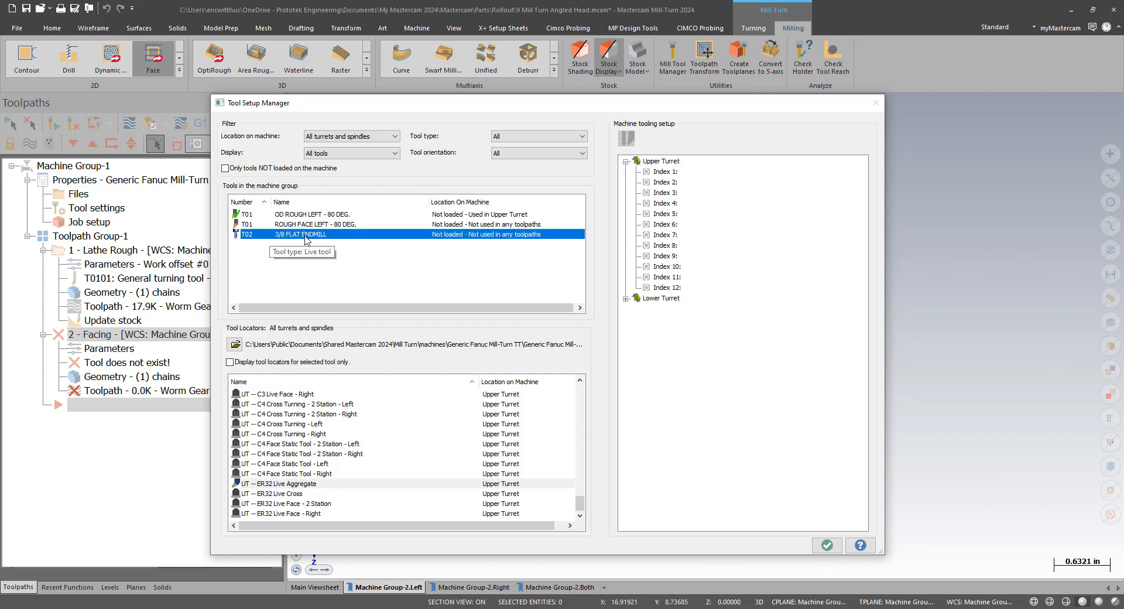
pyautogui.moveTo(288, 487); pyautogui.dragTo(662, 182)
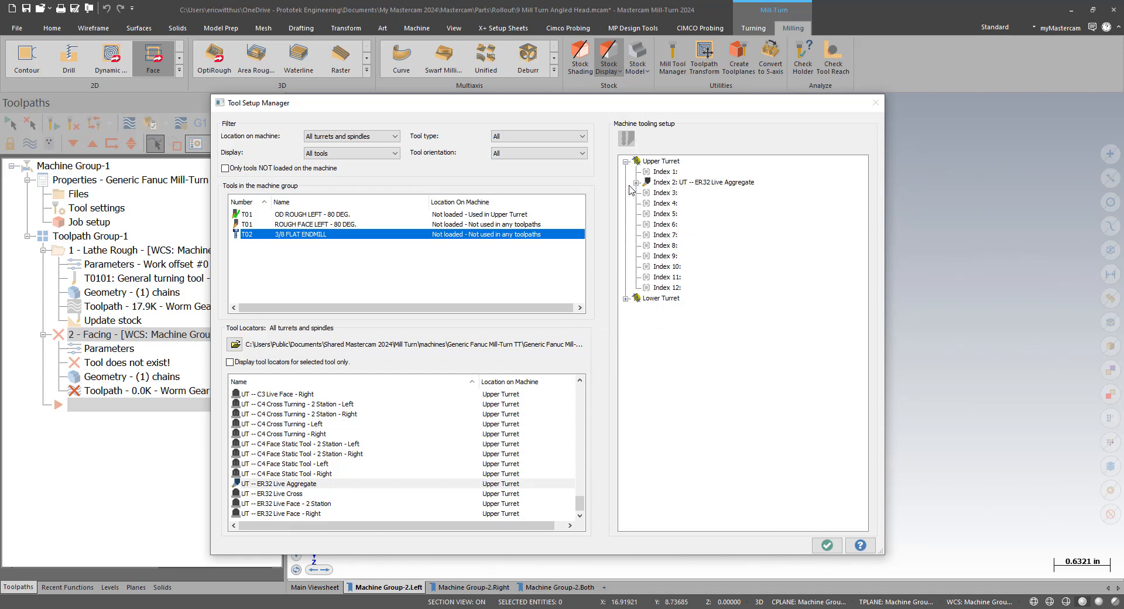
pyautogui.click(637, 183)
pyautogui.moveTo(295, 234); pyautogui.dragTo(668, 191)
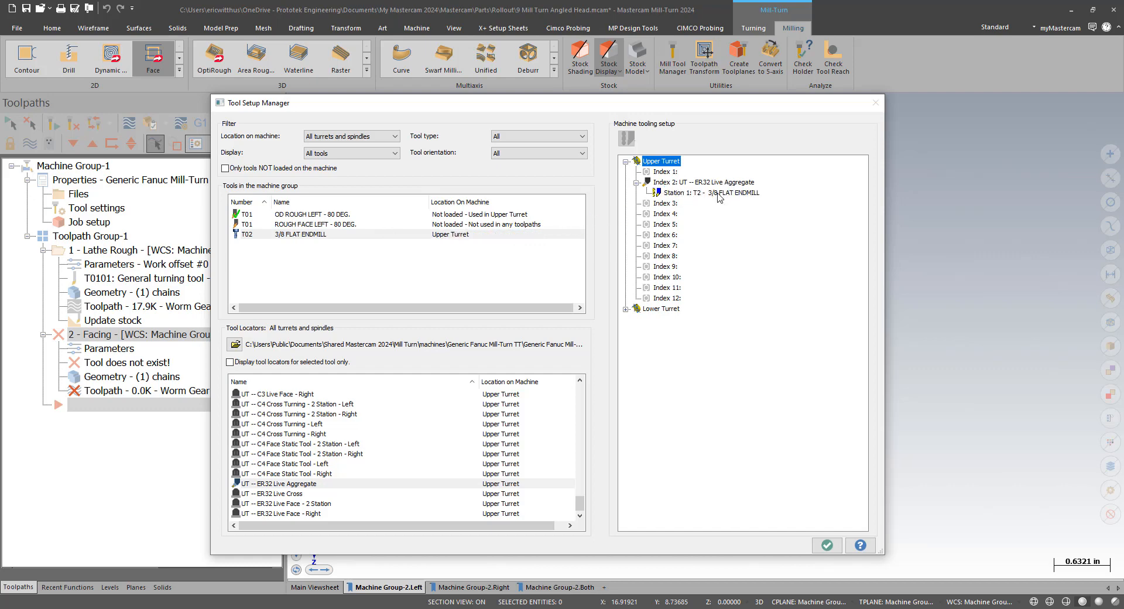
# Step: View the upper turret with all its child components and examine the aggregate head and endmill from several angles
pyautogui.rightClick(671, 167)
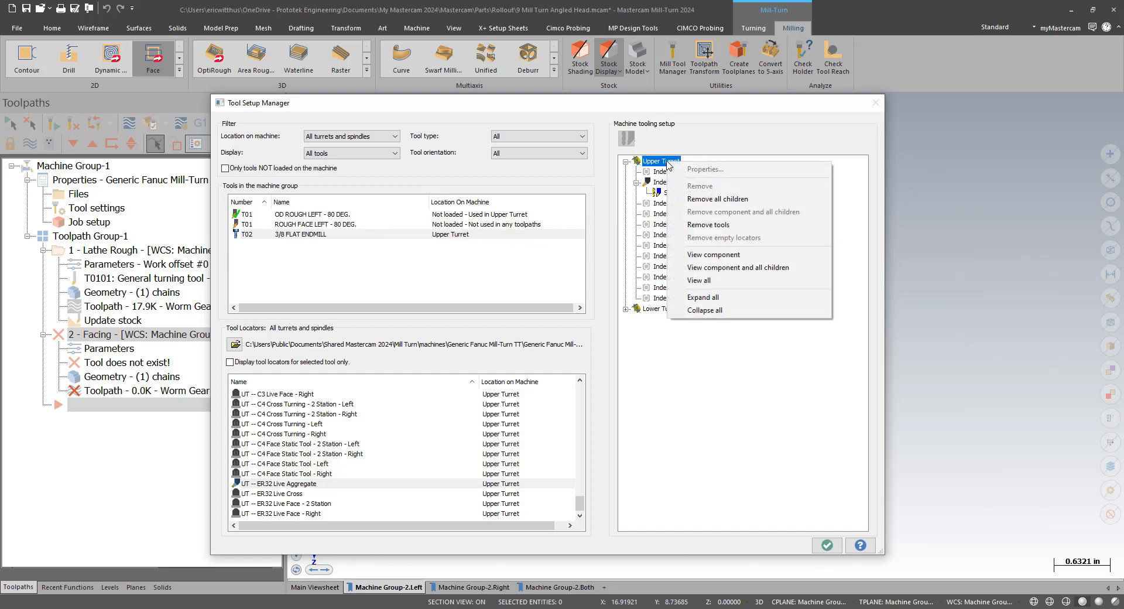
pyautogui.click(761, 267)
pyautogui.moveTo(758, 329); pyautogui.dragTo(361, 316, button='middle')
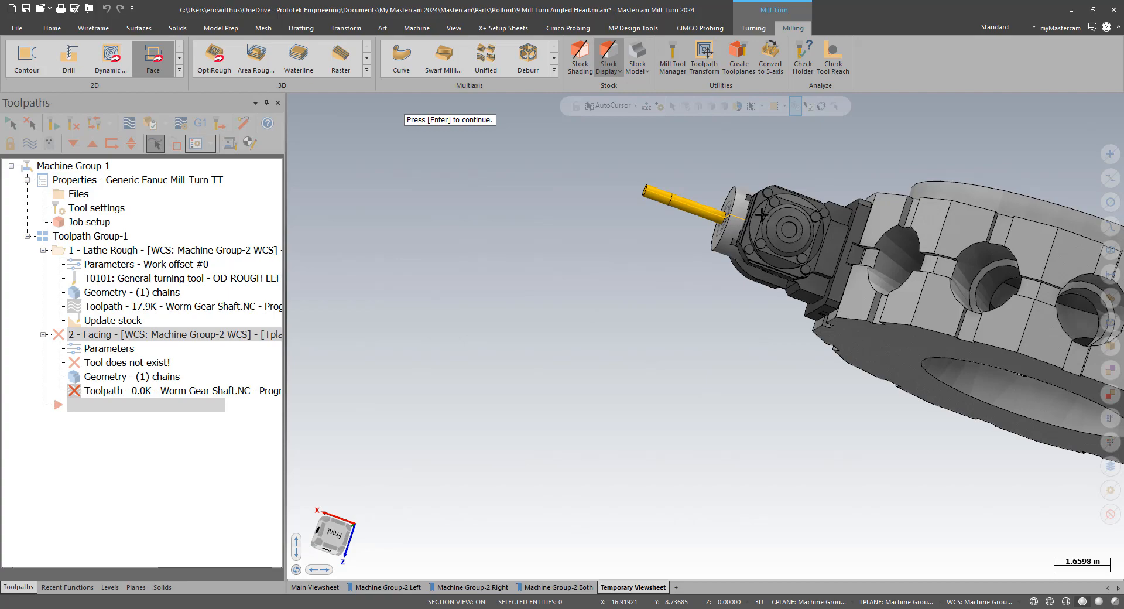
pyautogui.moveTo(785, 230)
pyautogui.mouseDown(button='middle')
pyautogui.moveTo(723, 239)
pyautogui.moveTo(867, 386)
pyautogui.mouseUp(button='middle')
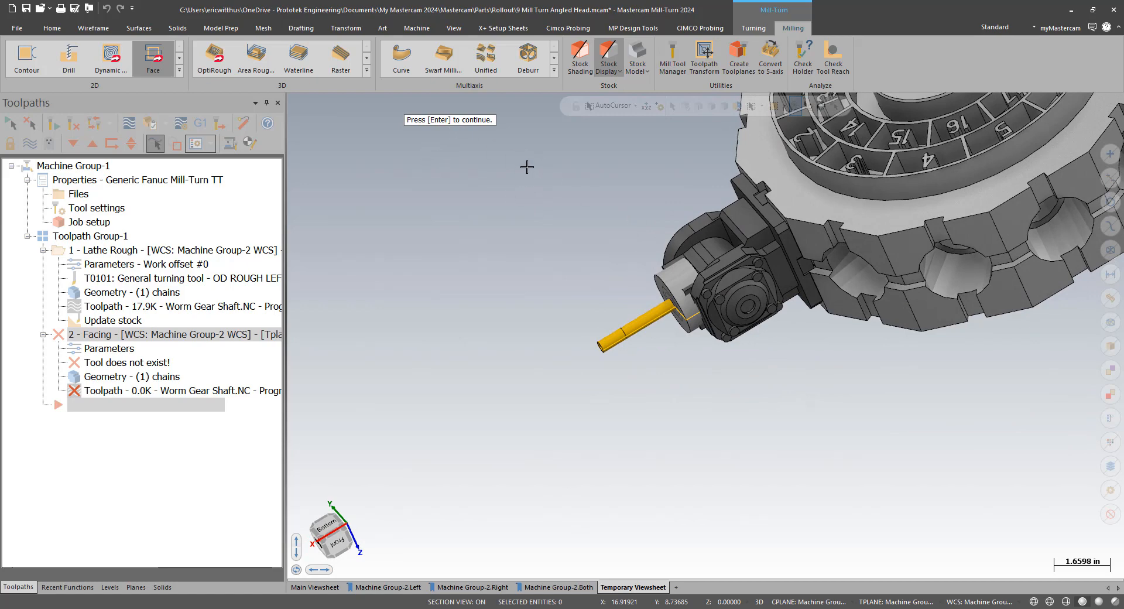
pyautogui.press('Return')
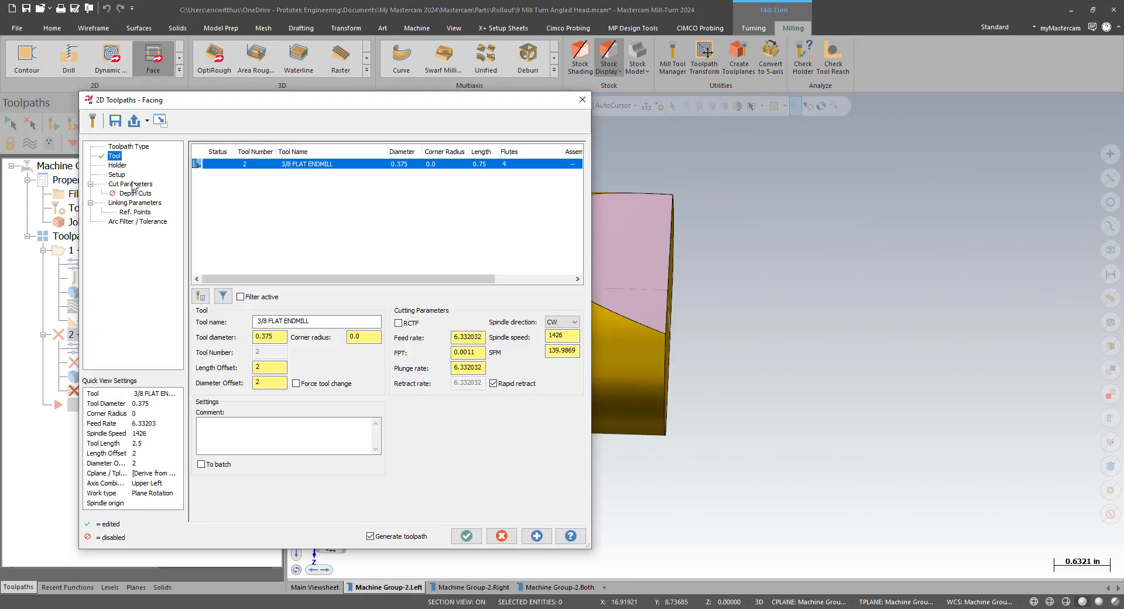
# Step: Choose Plane Rotation as the facing toolpath's mill type and check its plane creation information
pyautogui.click(118, 166)
pyautogui.click(117, 174)
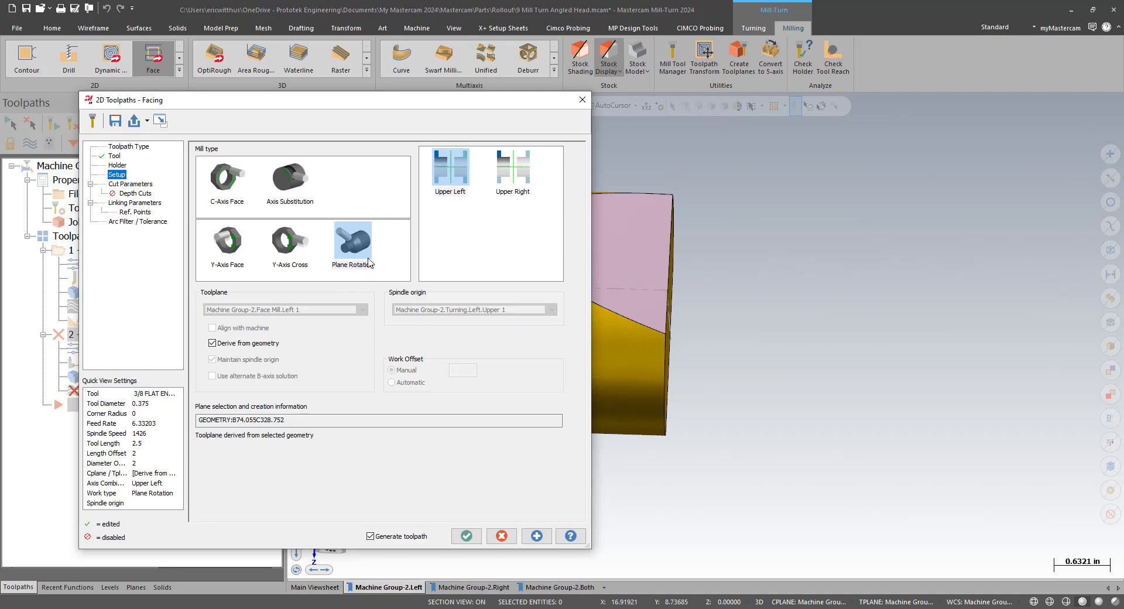
pyautogui.click(366, 259)
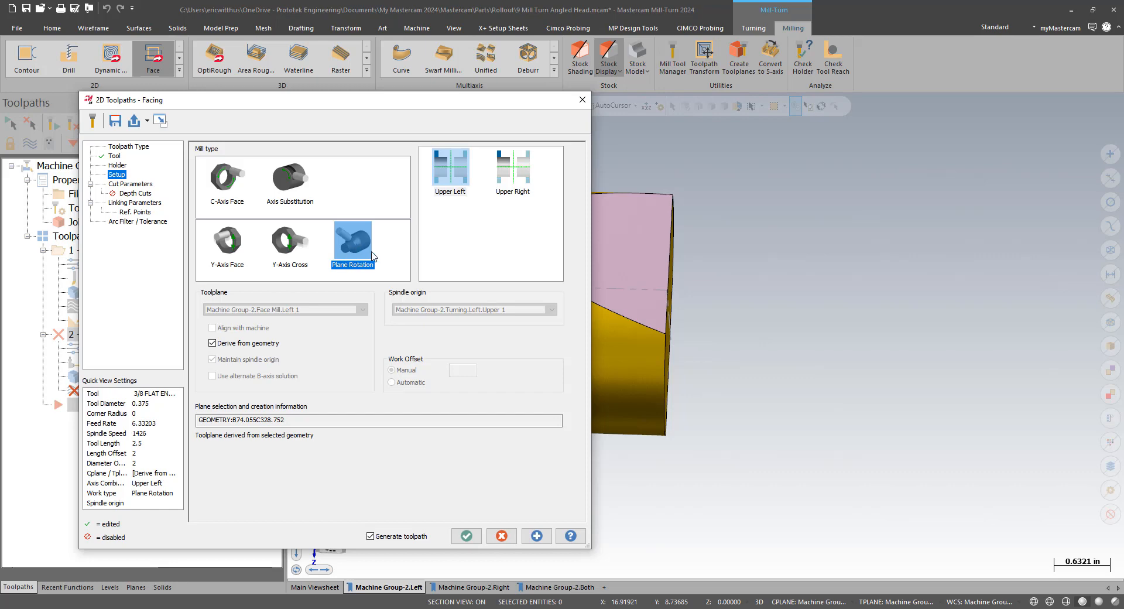
pyautogui.moveTo(410, 104); pyautogui.dragTo(582, 80)
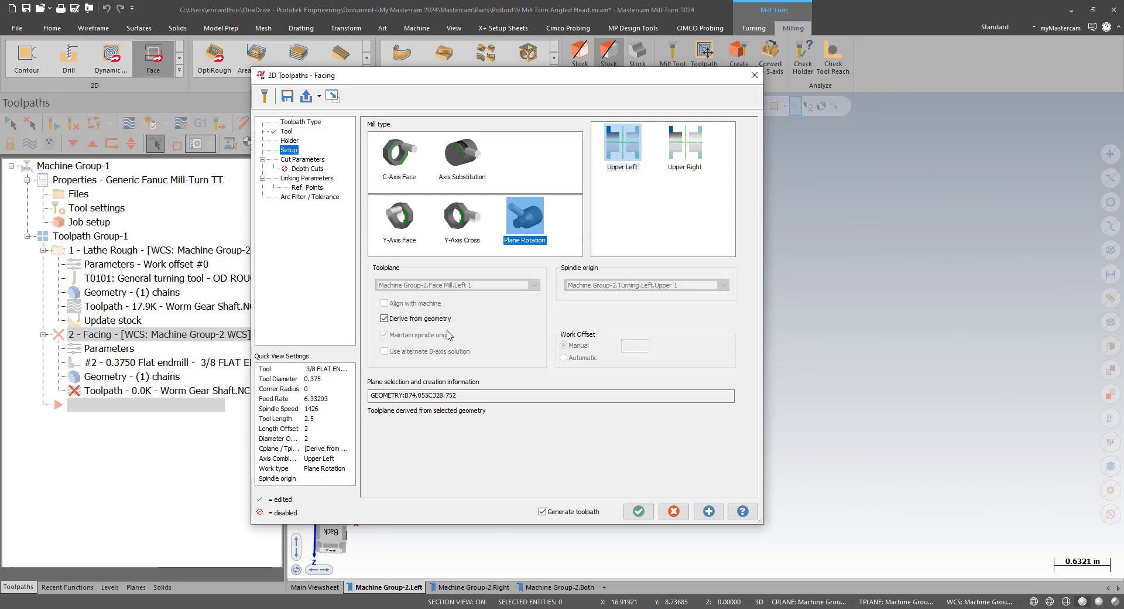
pyautogui.moveTo(456, 395); pyautogui.dragTo(355, 410)
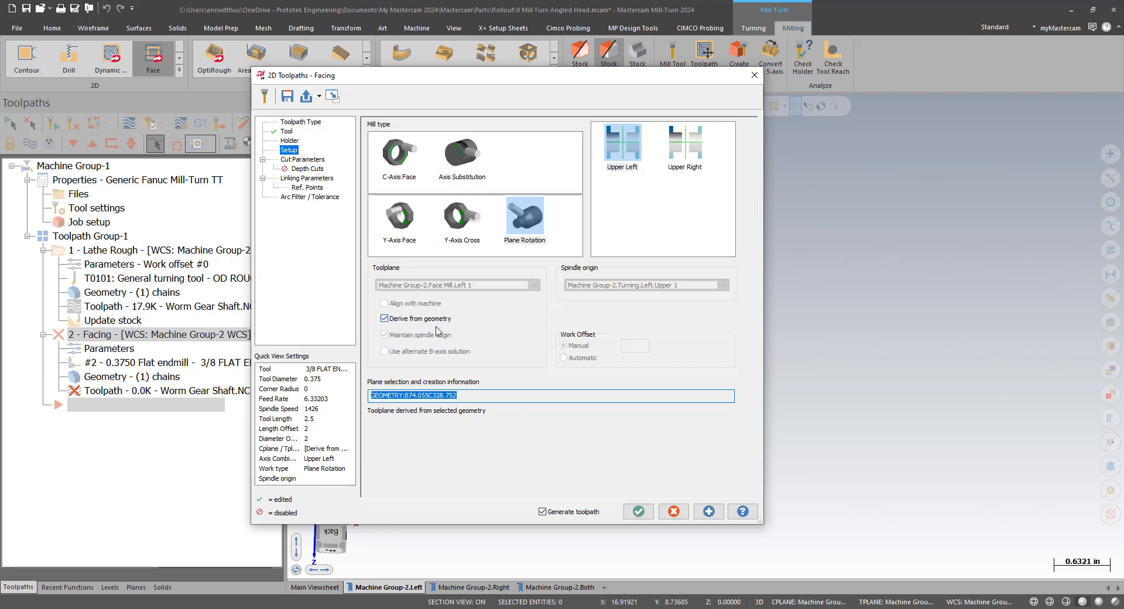
# Step: Set the facing cutting method to Zigzag and the stock to leave on floors to 0, and apply the changes
pyautogui.click(292, 160)
pyautogui.click(485, 144)
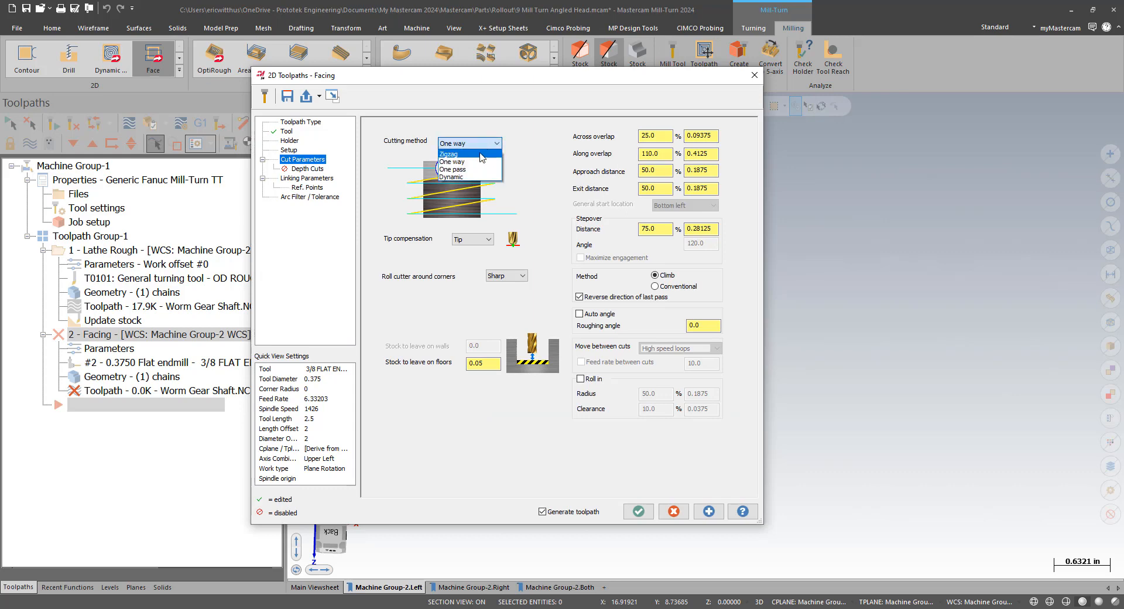
pyautogui.click(480, 154)
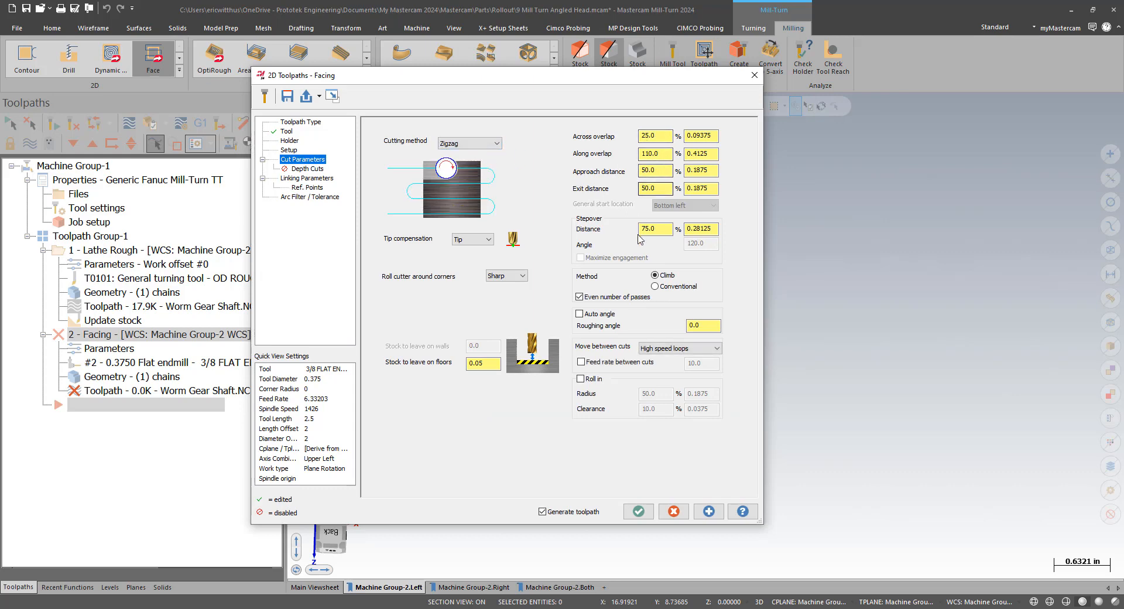
pyautogui.click(488, 363)
pyautogui.press('BackSpace')
pyautogui.click(715, 511)
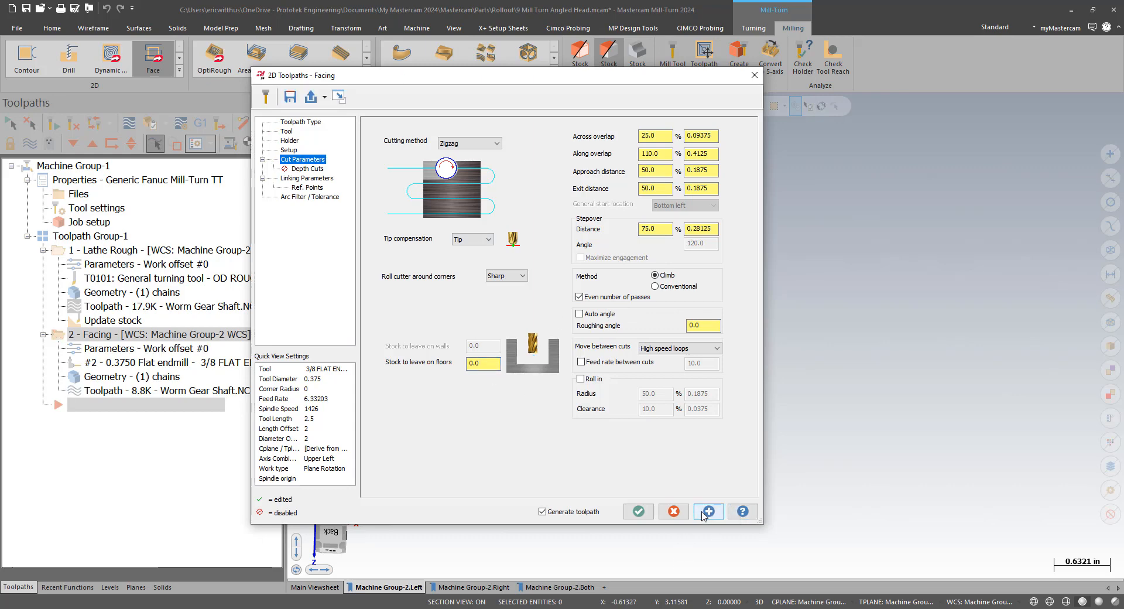
# Step: Set the facing roughing angle to 90 and the across overlap distance to 0.05, and regenerate the toolpath
pyautogui.moveTo(585, 76); pyautogui.dragTo(378, 75)
pyautogui.scroll(-3, 953, 326)
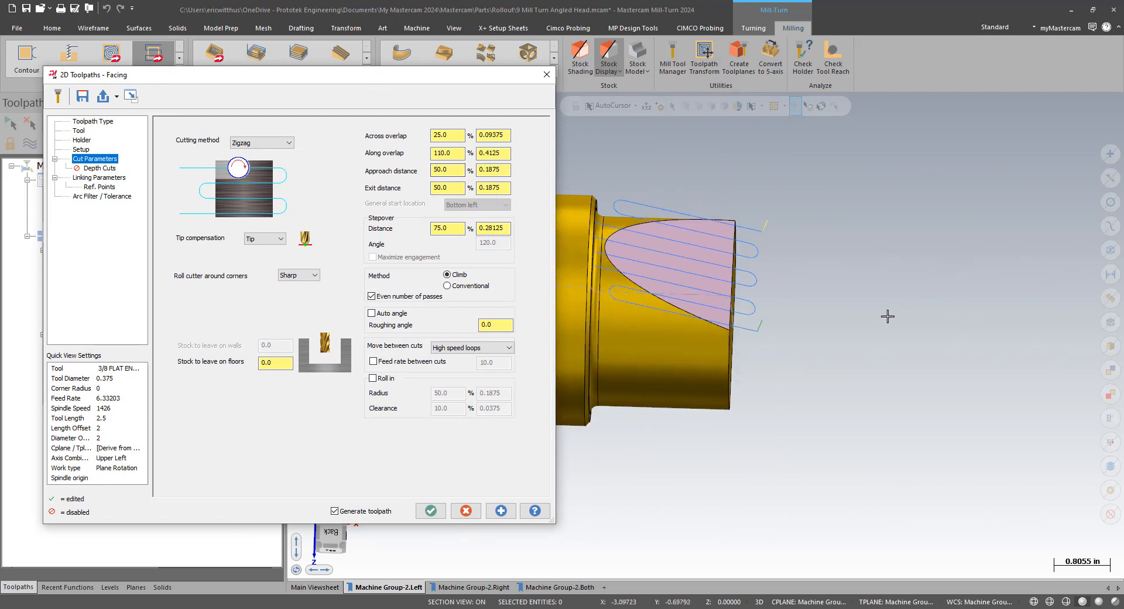
pyautogui.scroll(3, 644, 260)
pyautogui.scroll(-3, 895, 316)
pyautogui.scroll(3, 605, 249)
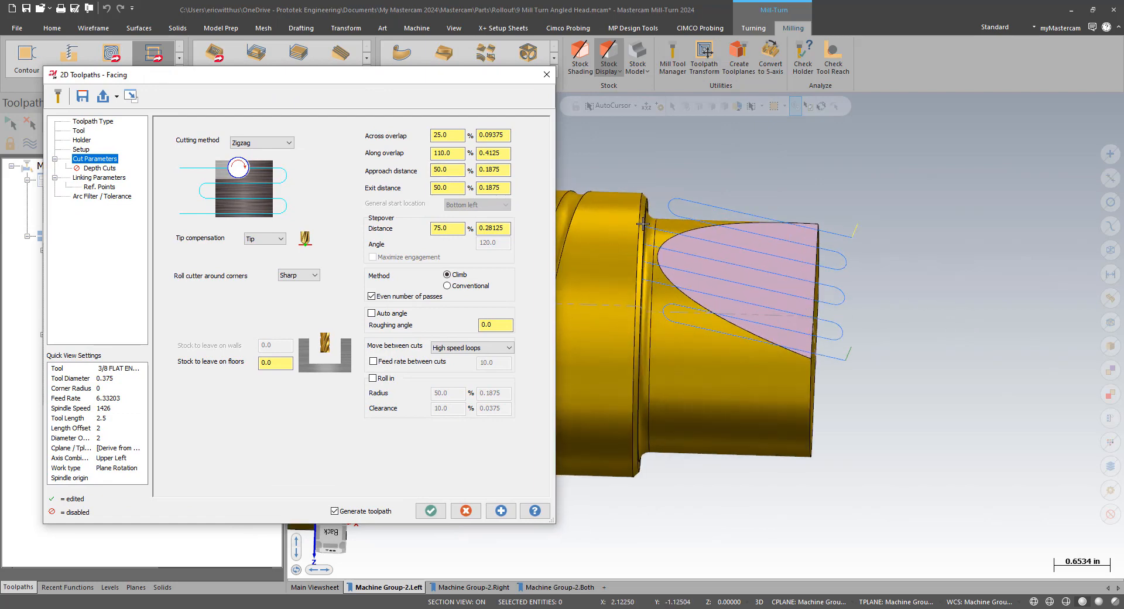
pyautogui.moveTo(497, 325); pyautogui.dragTo(456, 337)
pyautogui.click(496, 133)
pyautogui.write('.0')
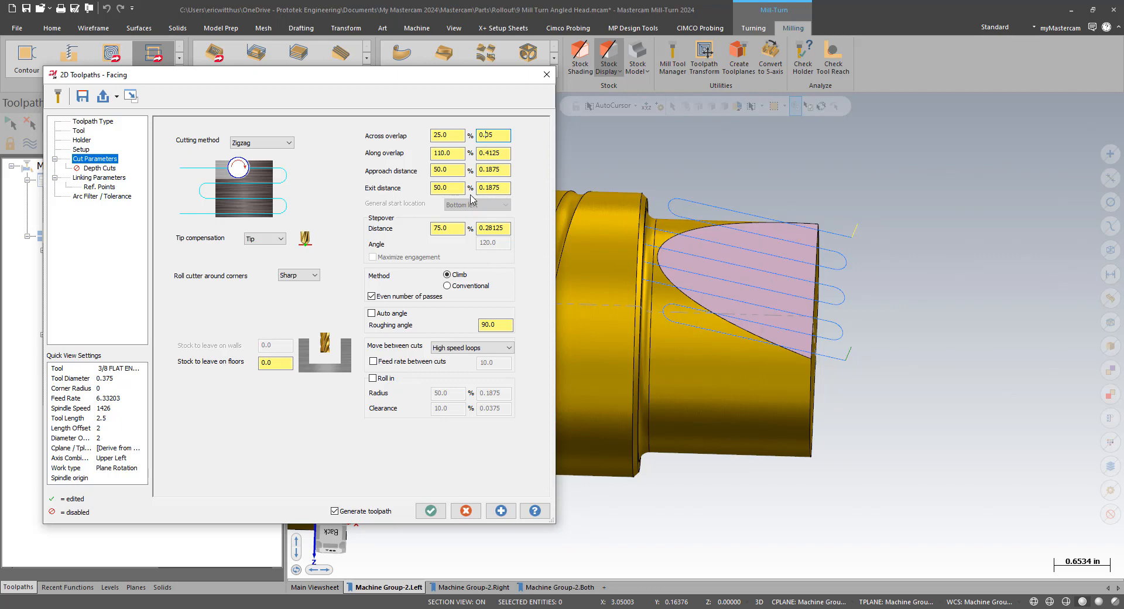
pyautogui.click(500, 511)
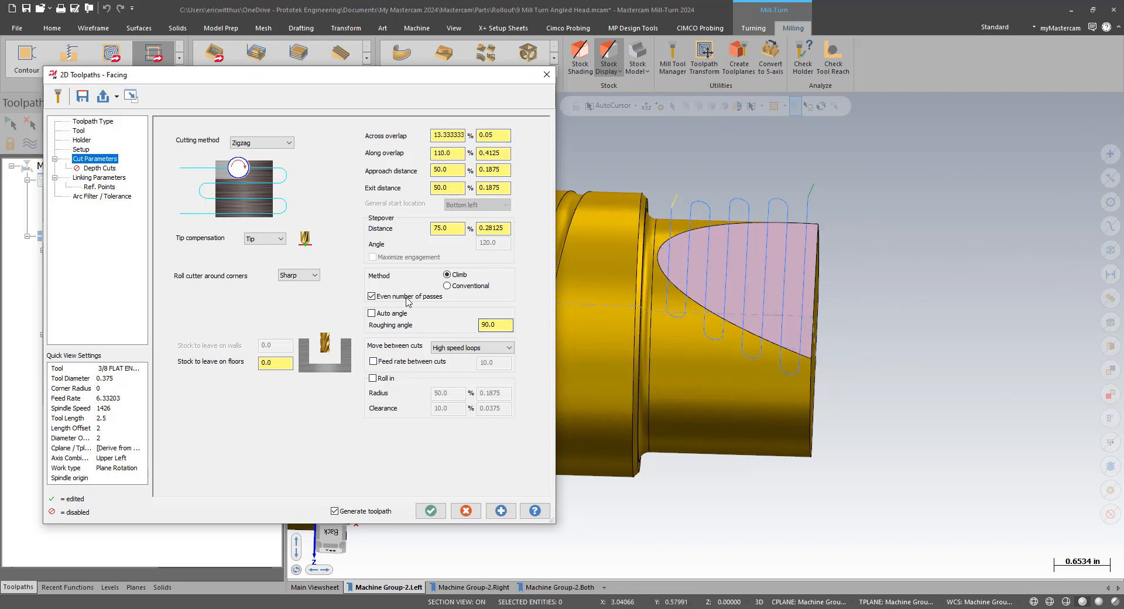
# Step: Disable the even number of passes for the facing cut, regenerate the toolpath and accept the parameters
pyautogui.click(383, 297)
pyautogui.click(501, 510)
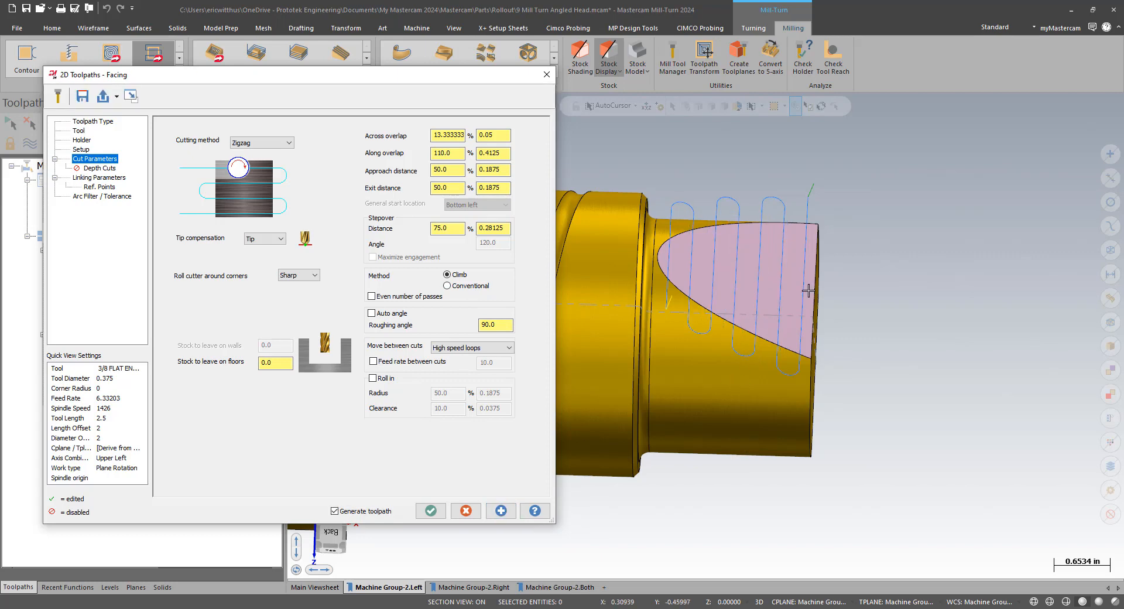
pyautogui.press('Return')
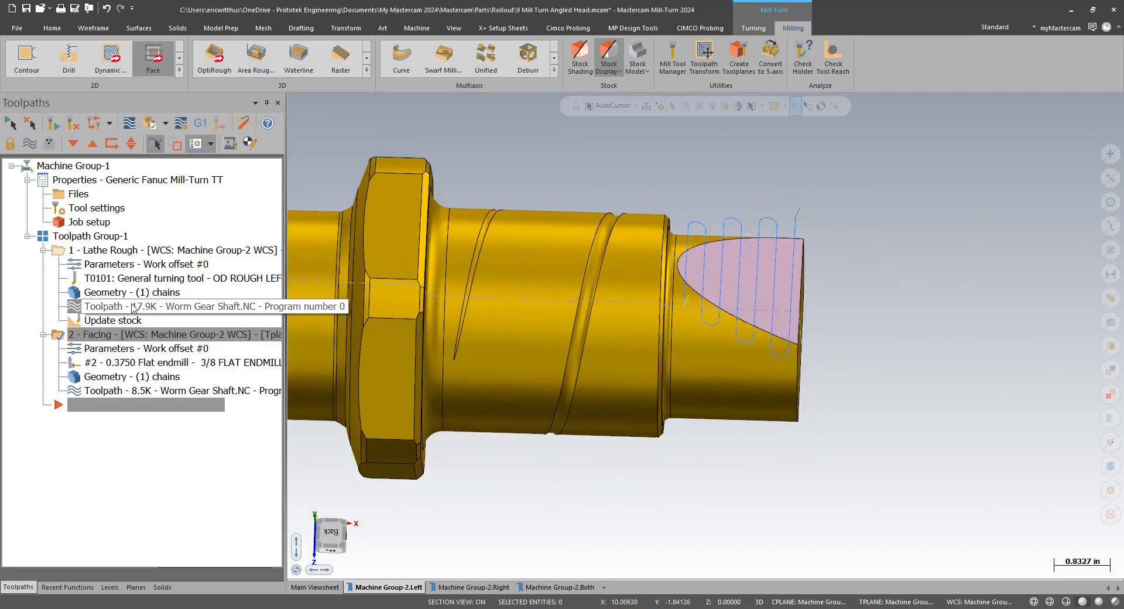
# Step: Open all operations of Toolpath Group-1 in the machine simulation and hide the machine housing
pyautogui.click(88, 236)
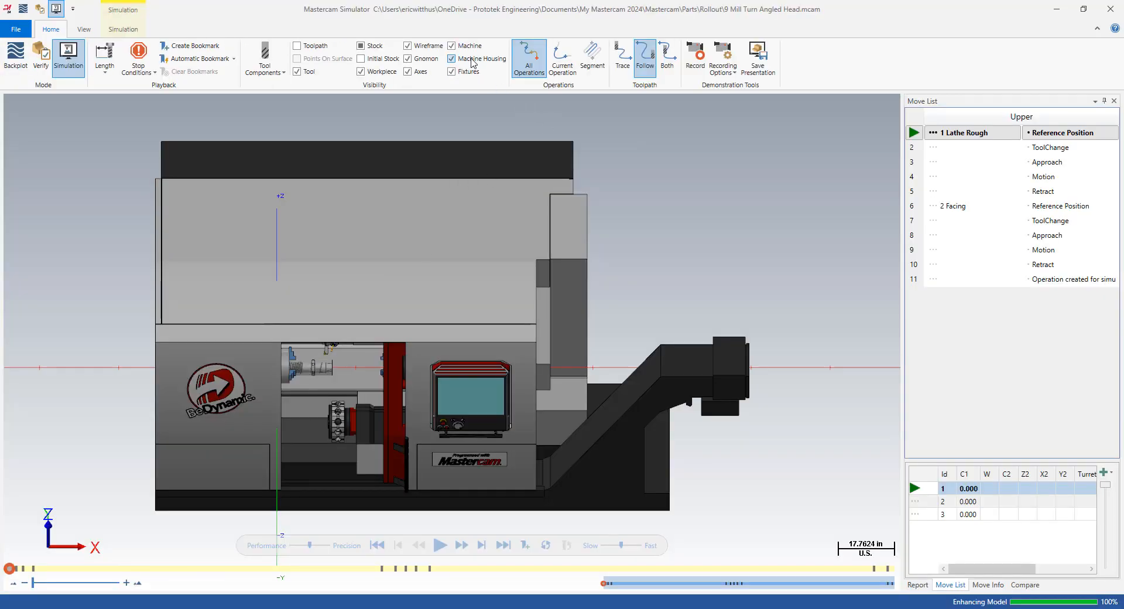
pyautogui.click(466, 60)
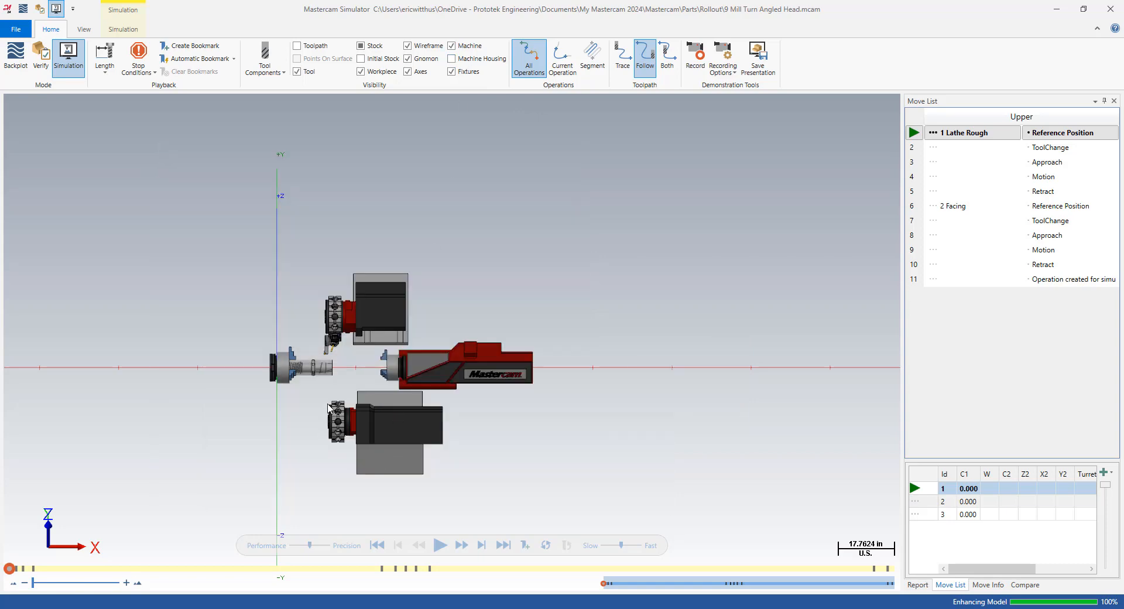
pyautogui.scroll(5, 326, 392)
pyautogui.moveTo(361, 344); pyautogui.dragTo(350, 294, button='middle')
pyautogui.scroll(-1, 350, 294)
# Step: Check the simulation's stop conditions and collision checking options
pyautogui.click(151, 72)
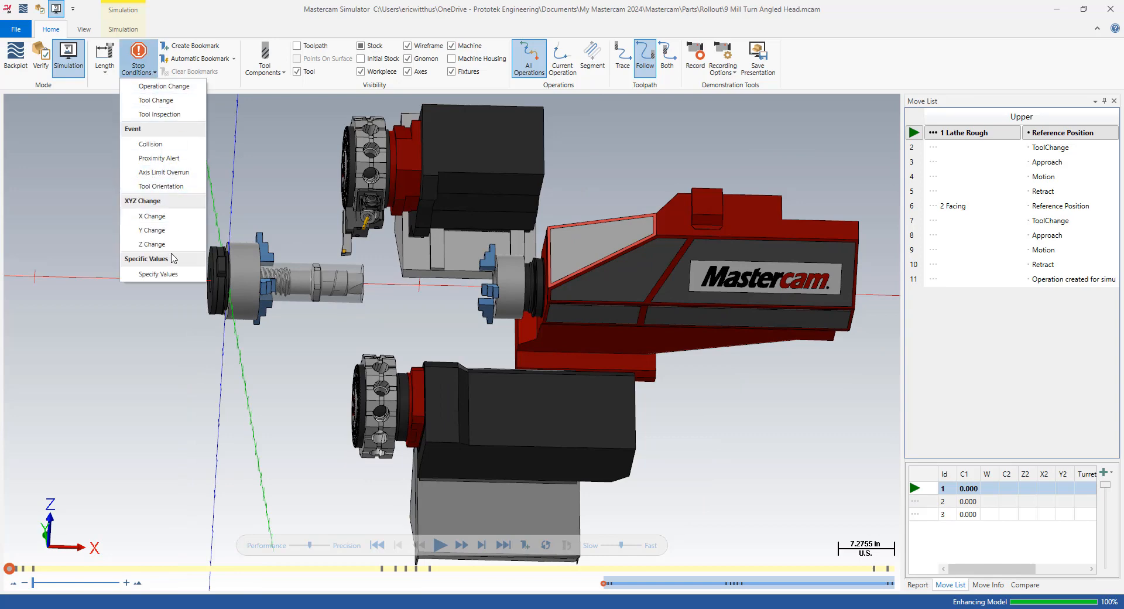
pyautogui.click(120, 31)
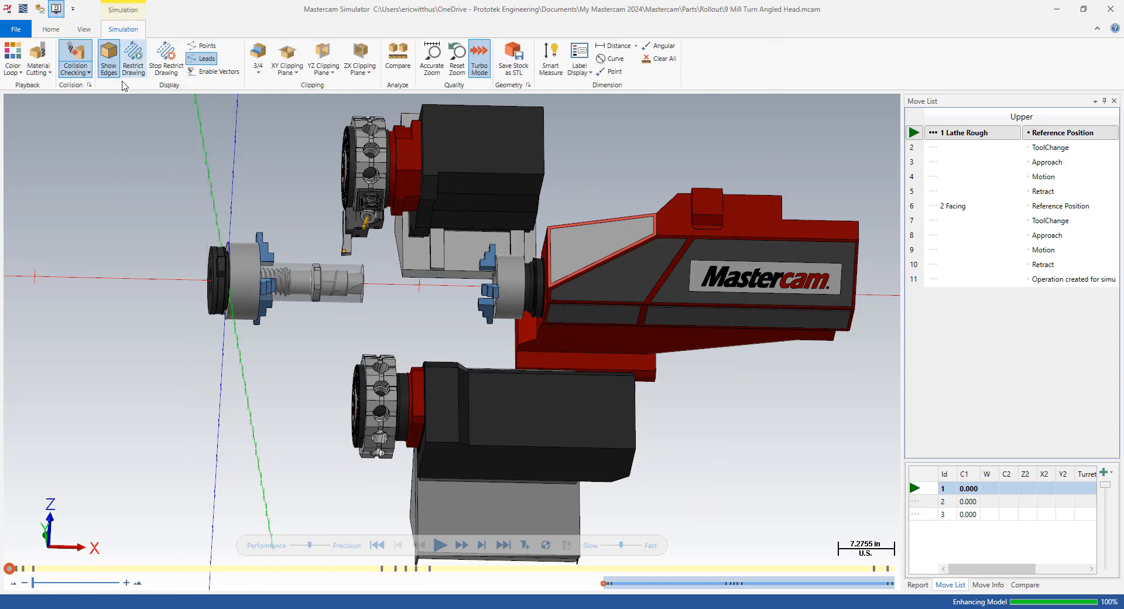
pyautogui.click(89, 85)
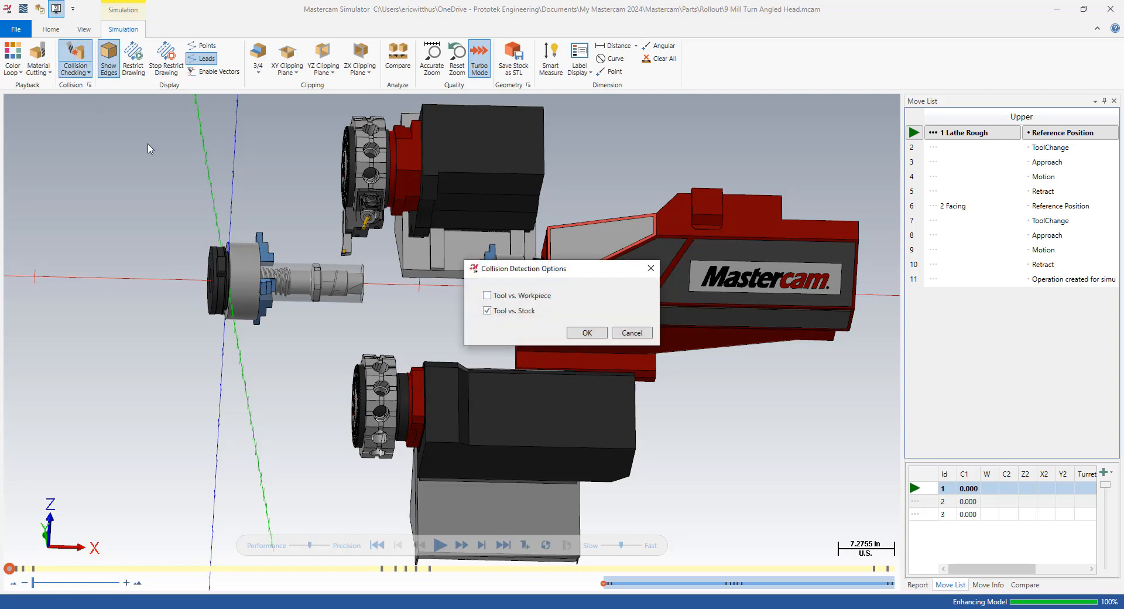
pyautogui.click(632, 332)
pyautogui.click(88, 73)
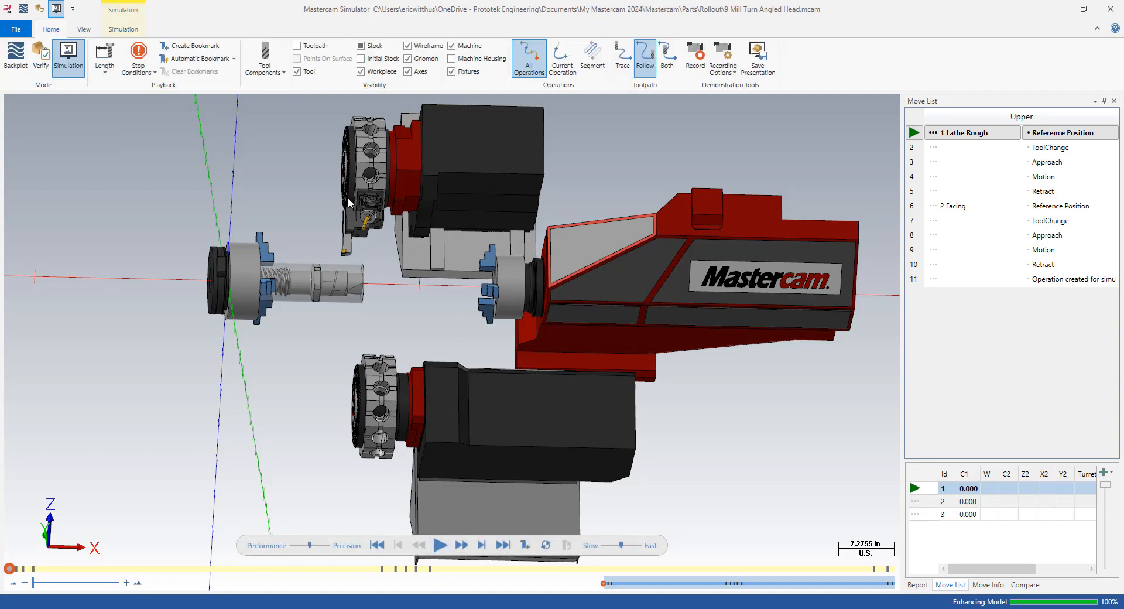
# Step: Play the simulation through both operations and examine the angled head and the faced flat on the shaft end
pyautogui.scroll(5, 357, 230)
pyautogui.moveTo(431, 367); pyautogui.dragTo(445, 371, button='middle')
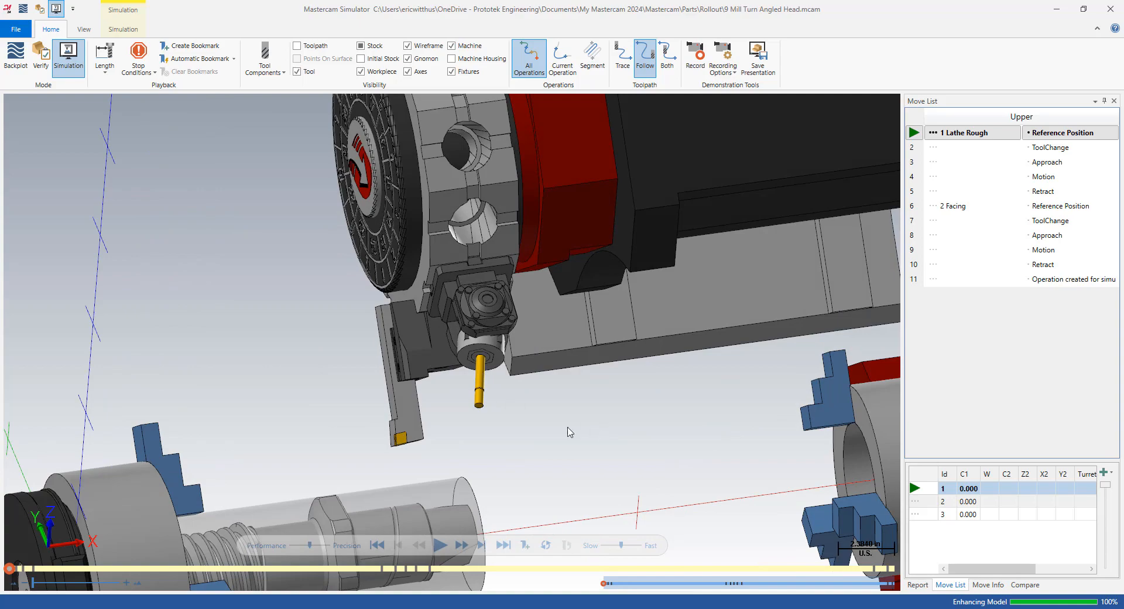
pyautogui.scroll(-2, 386, 278)
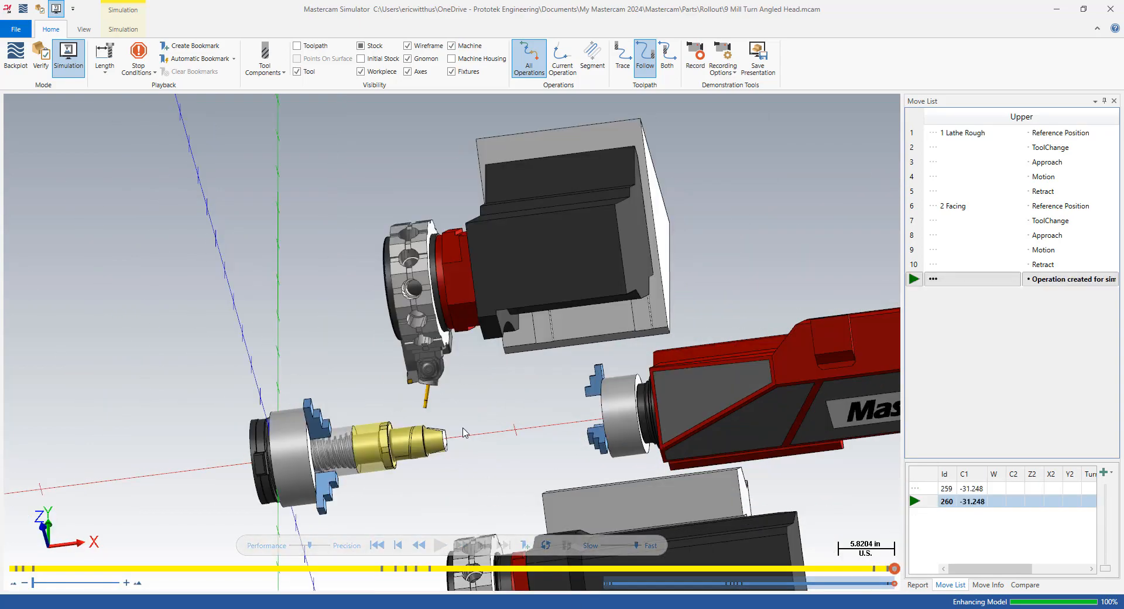
pyautogui.moveTo(462, 457); pyautogui.dragTo(446, 435, button='middle')
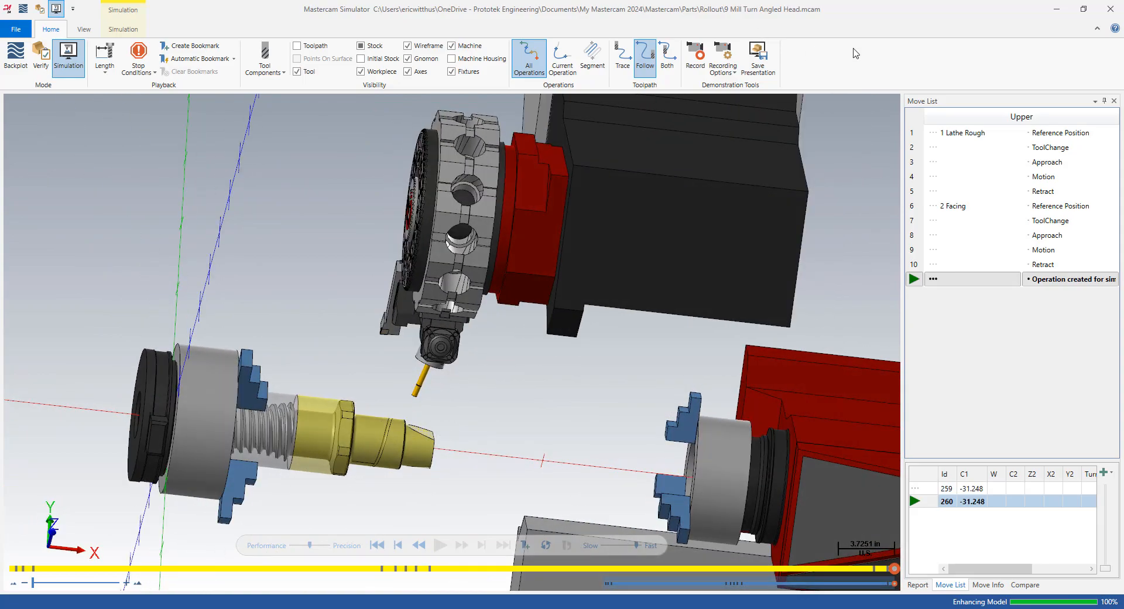